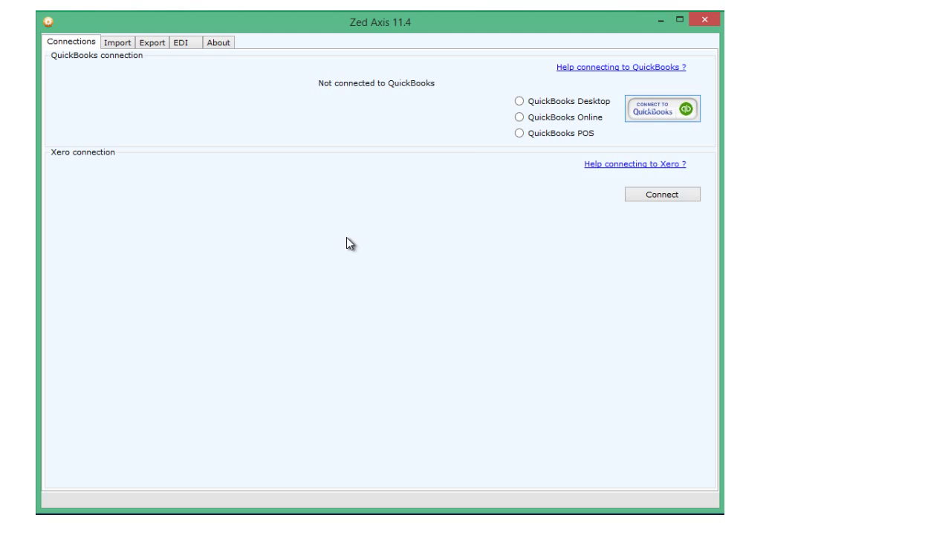
Connect Zed Axis to the Cook Carpentry Inc. QuickBooks Desktop company file
left_click(519, 101)
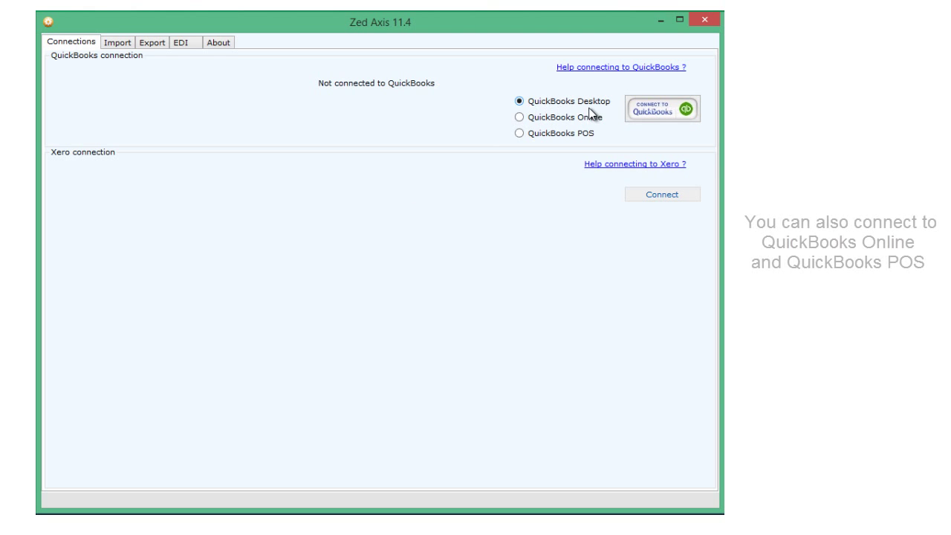
left_click(646, 110)
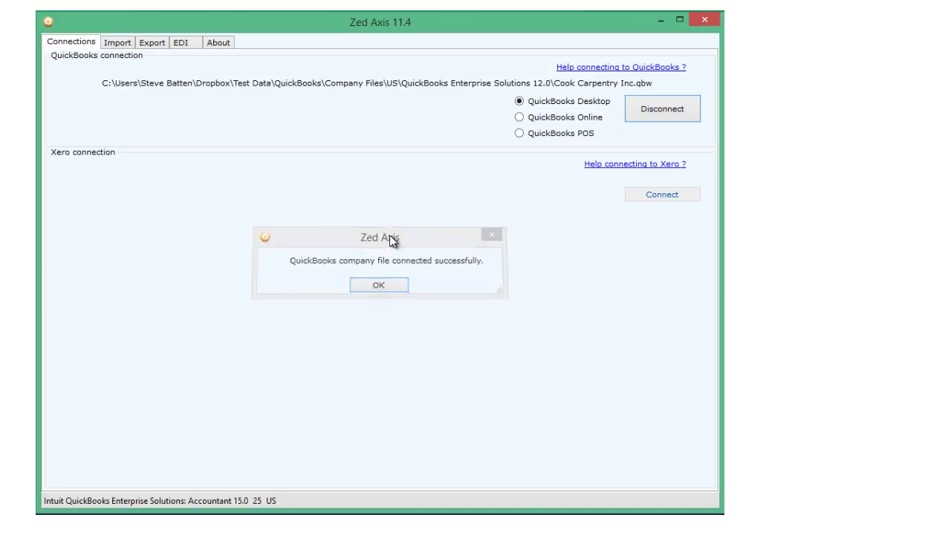
key("Return")
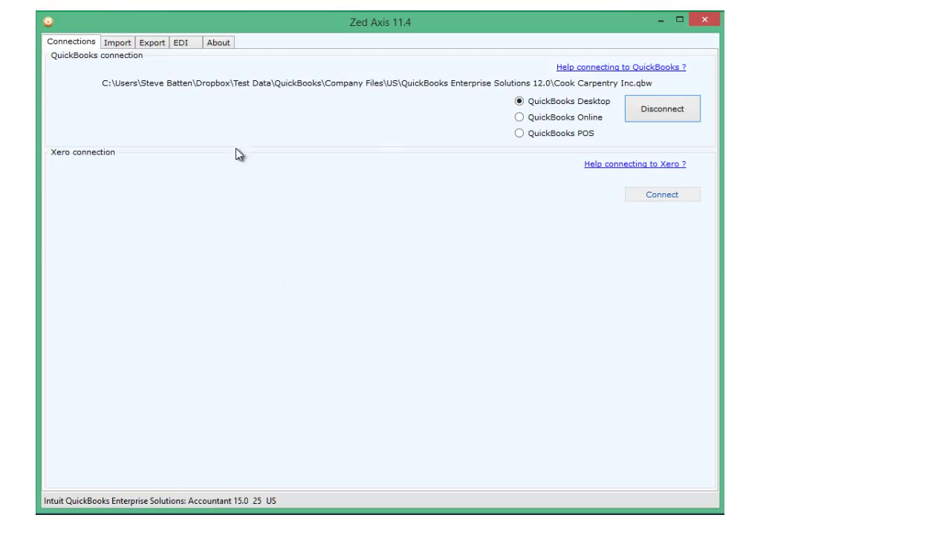
Load Cheque.txt from the txt folder as the import file on the Import tab
left_click(122, 43)
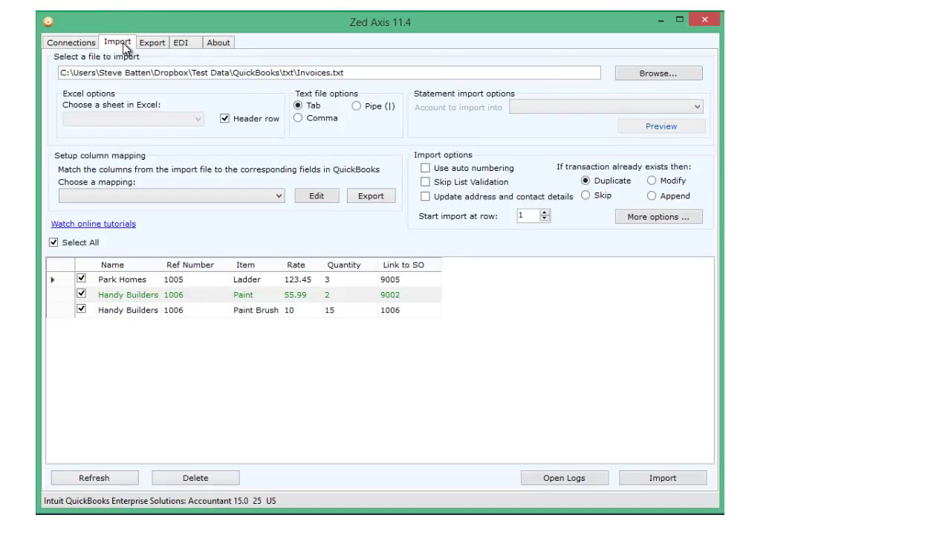
left_click(627, 72)
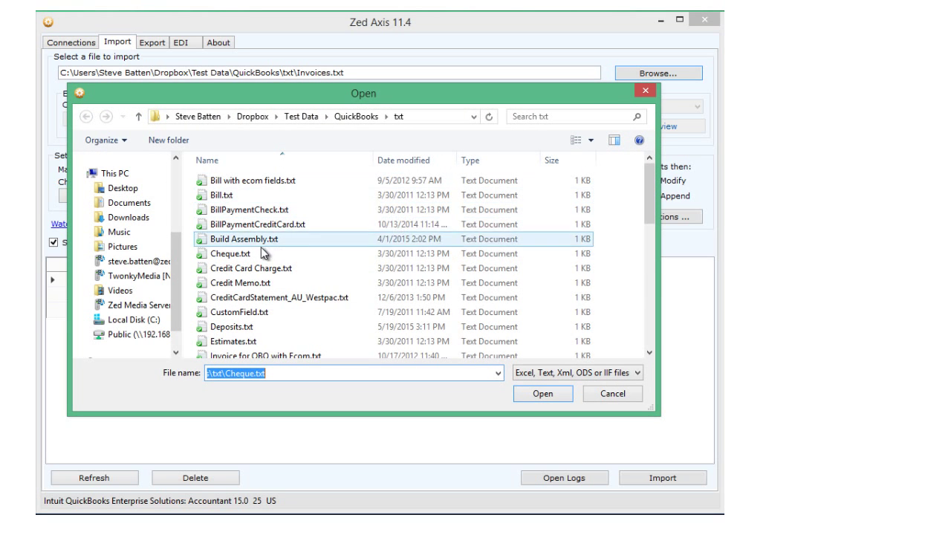
left_click(252, 252)
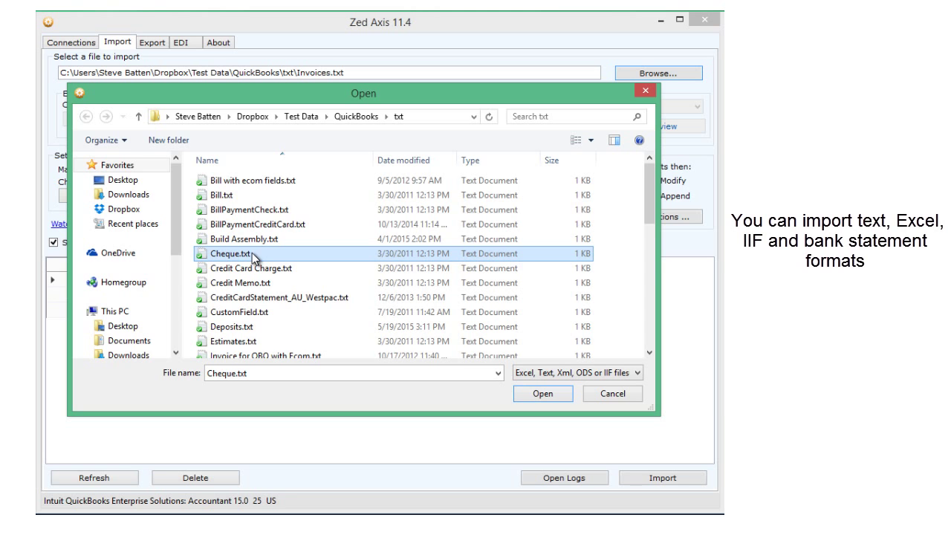
left_click(528, 392)
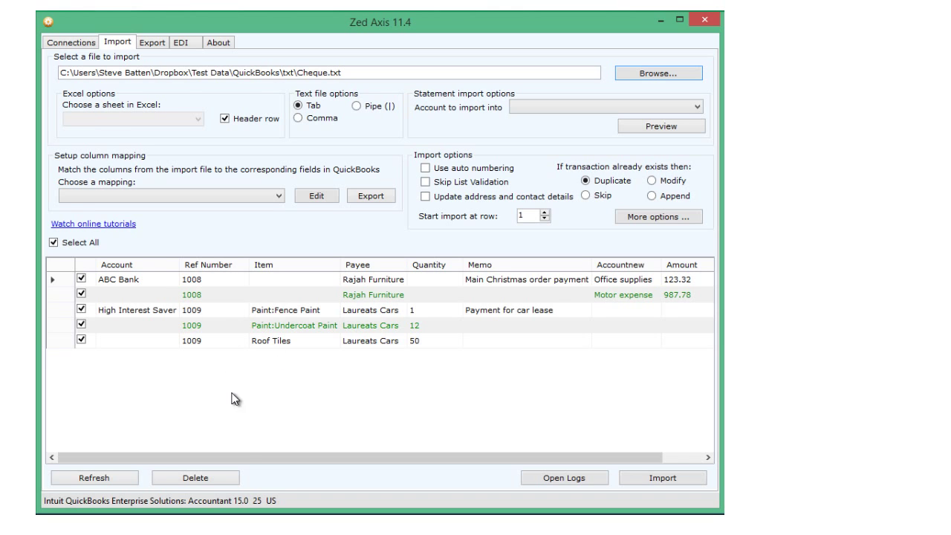
left_click_drag(256, 457, 224, 451)
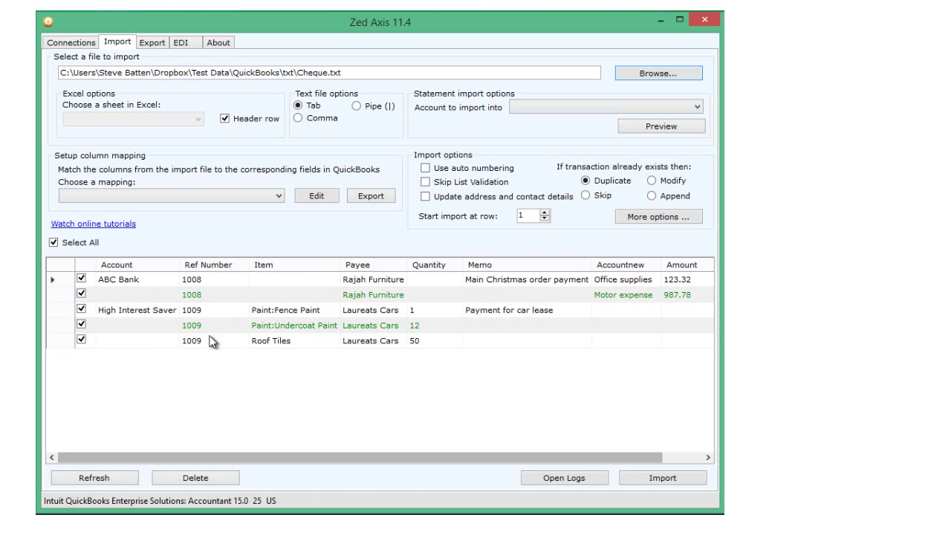
left_click(199, 282)
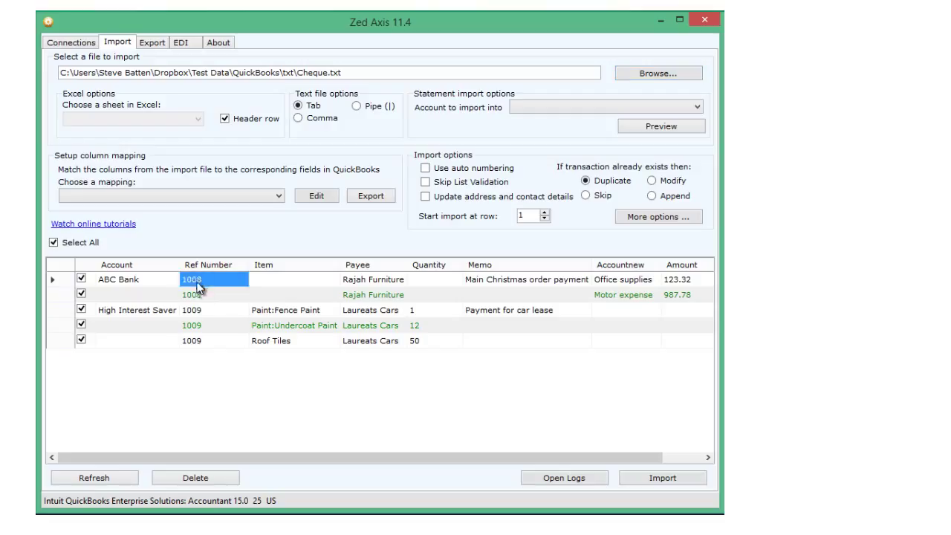
left_click(199, 293)
left_click(208, 312)
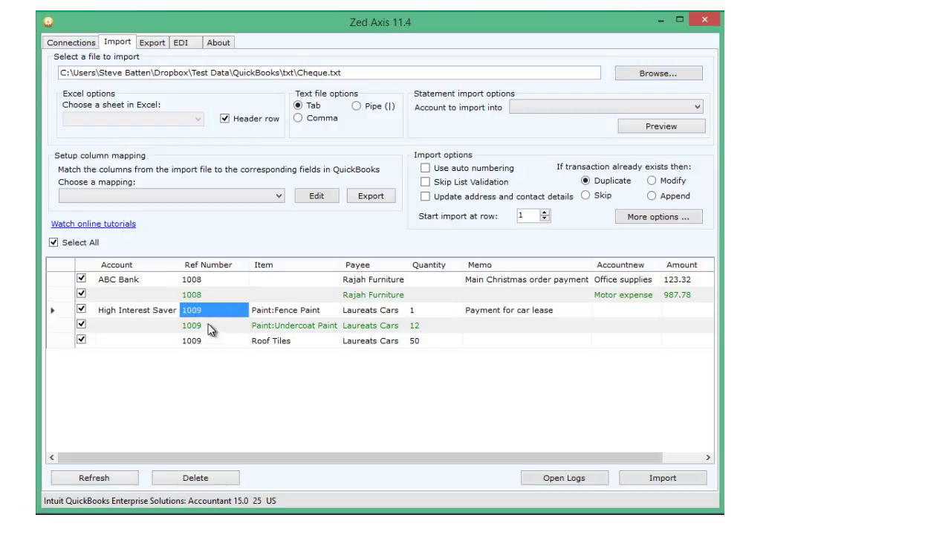
left_click(210, 327)
left_click(211, 341)
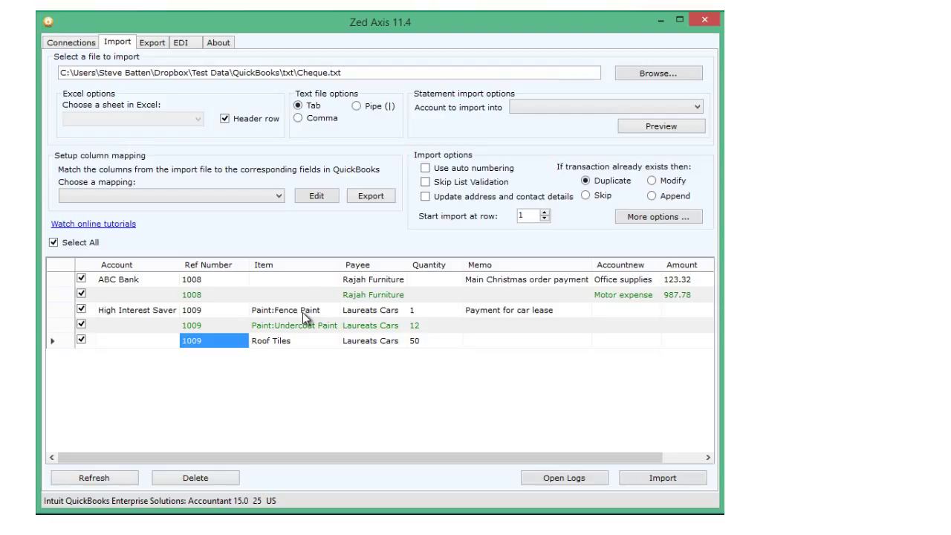
Add a new column mapping named 'Check' with import type Check
left_click(277, 197)
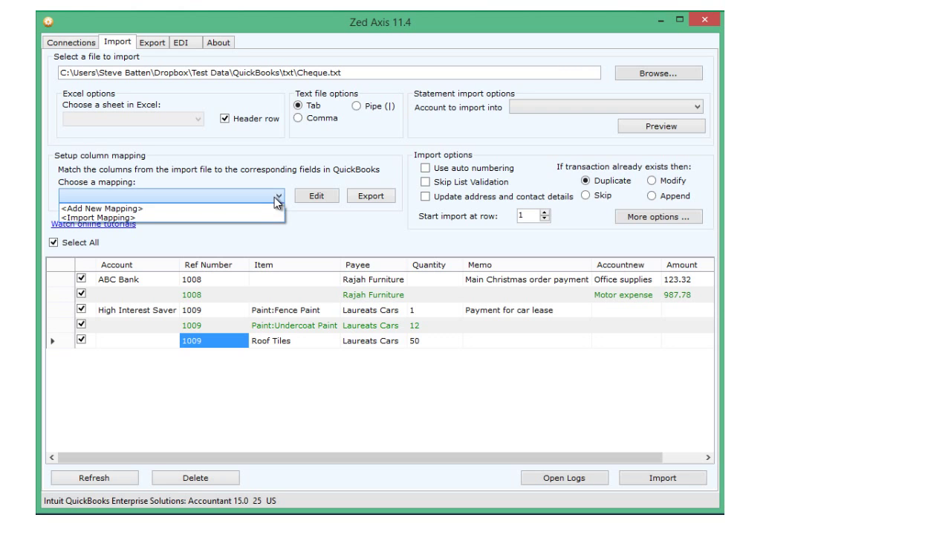
left_click(274, 208)
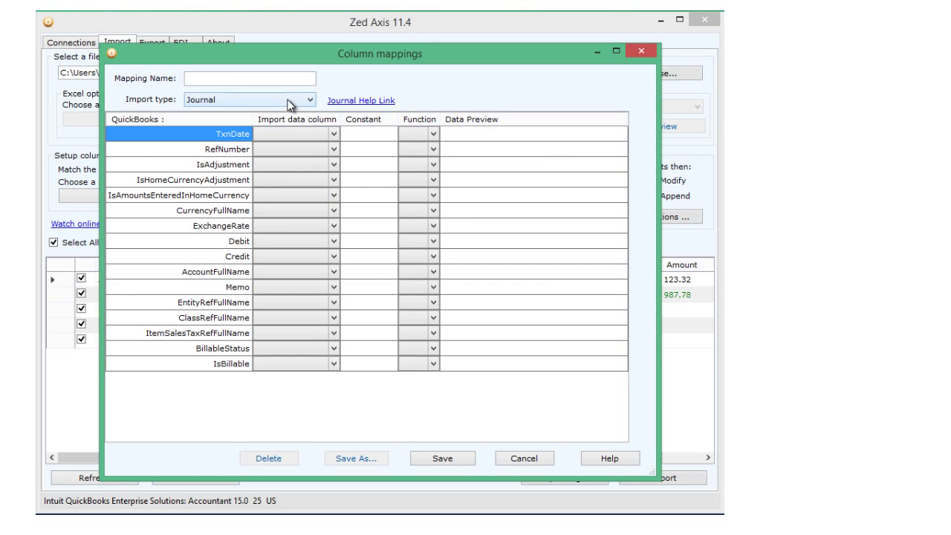
left_click(289, 102)
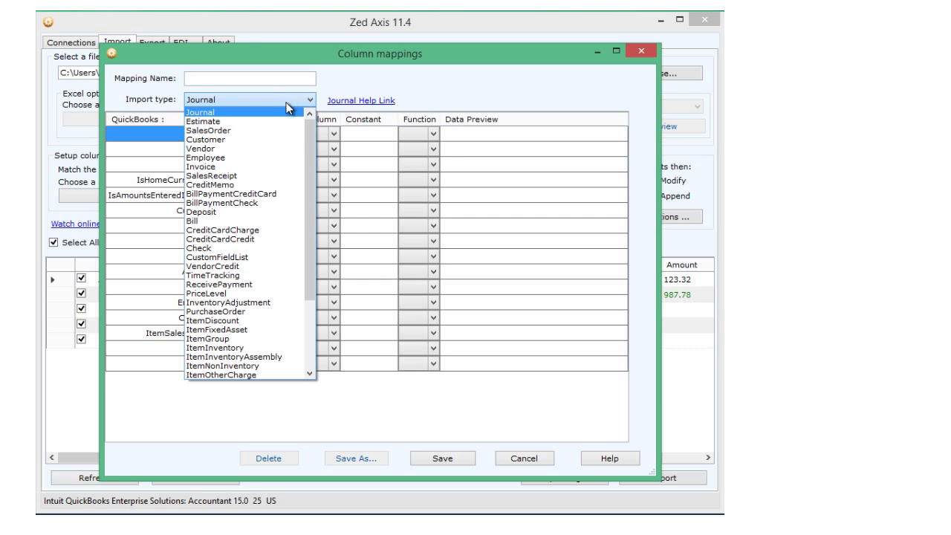
left_click(224, 248)
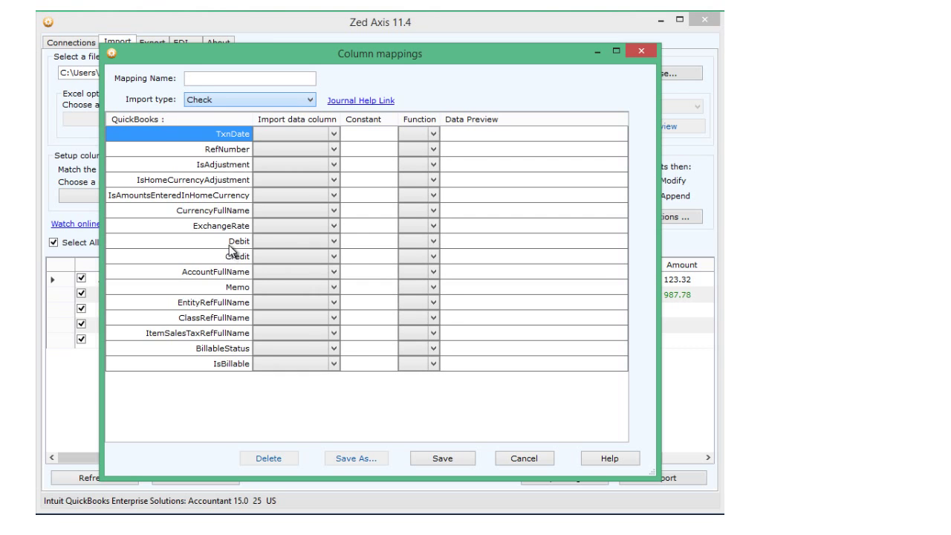
left_click(223, 78)
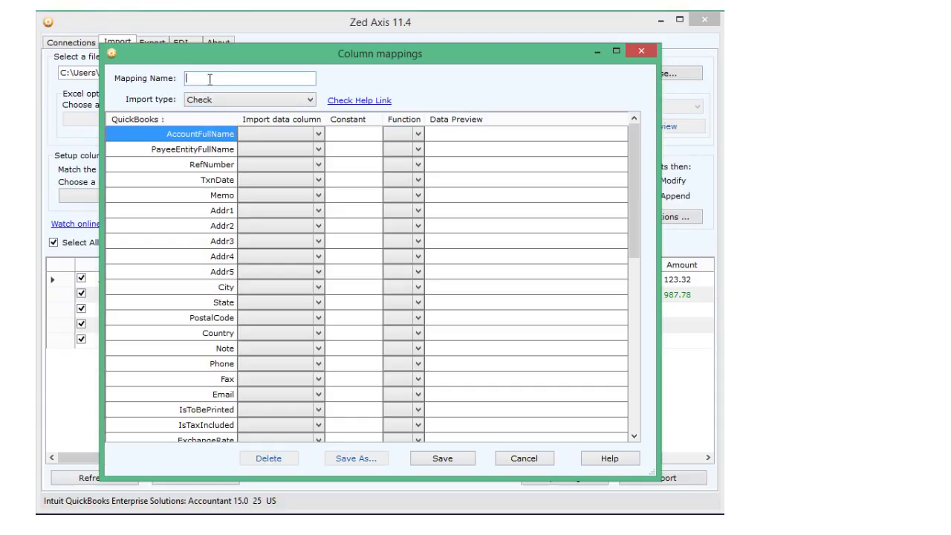
type("Check")
left_click(279, 139)
left_click(317, 138)
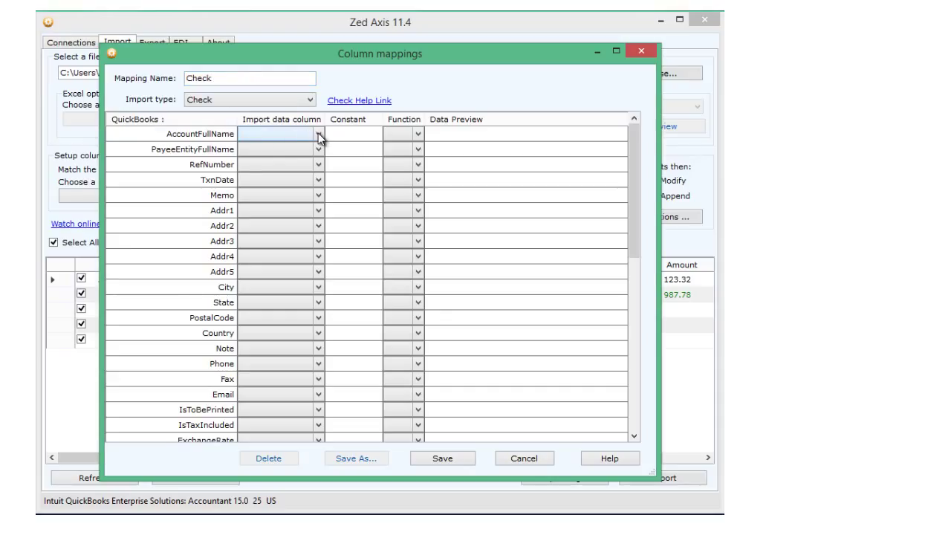
Map AccountFullName to Account, PayeeEntityFullName to Payee, RefNumber to Ref Number, and Memo to Memo
left_click(319, 134)
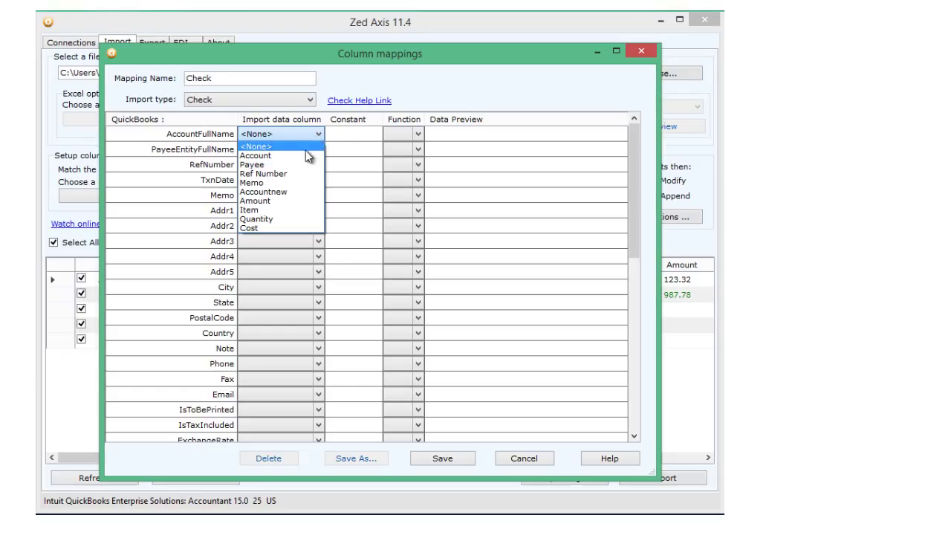
left_click(306, 155)
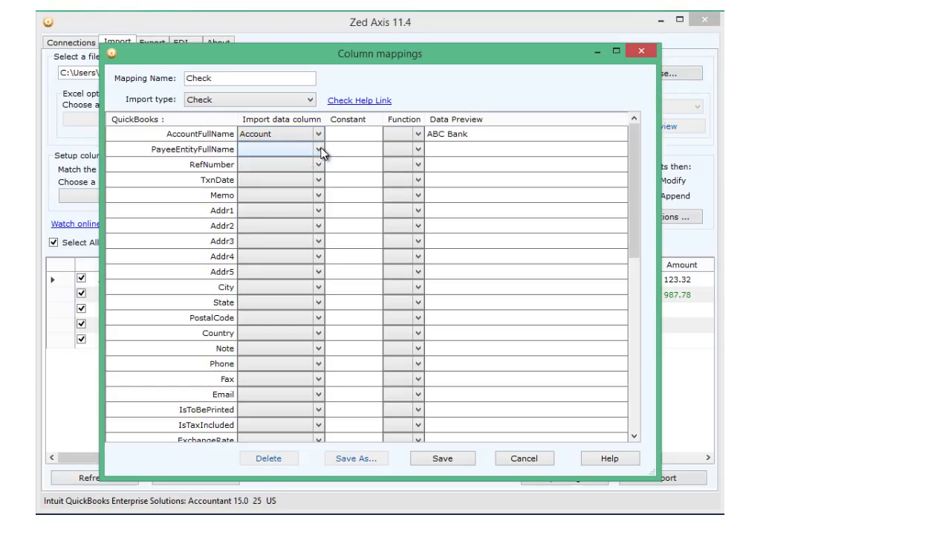
left_click(318, 149)
left_click(287, 180)
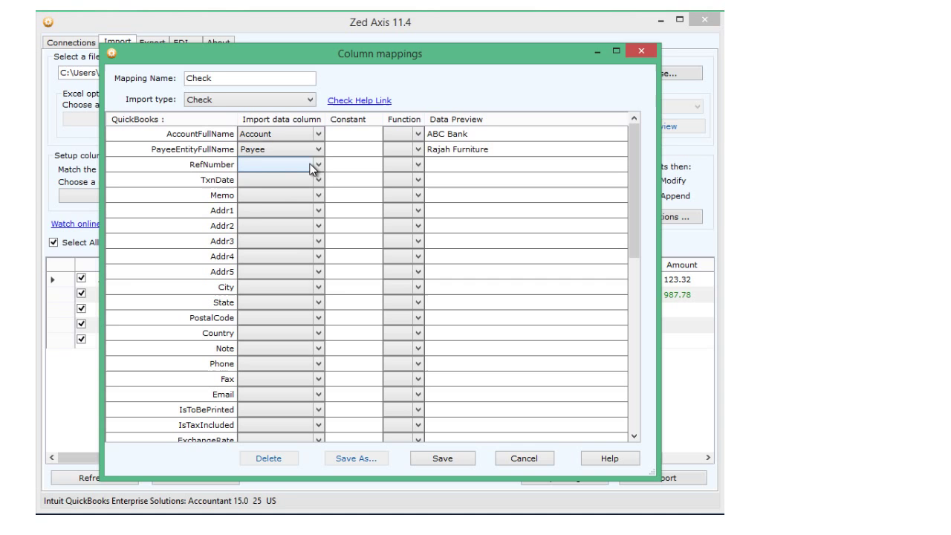
left_click(319, 165)
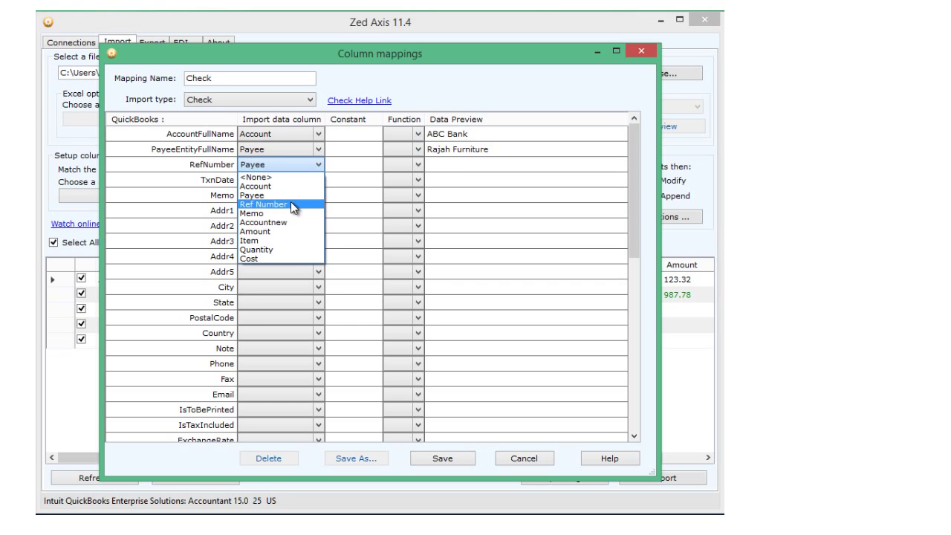
left_click(290, 201)
left_click(317, 196)
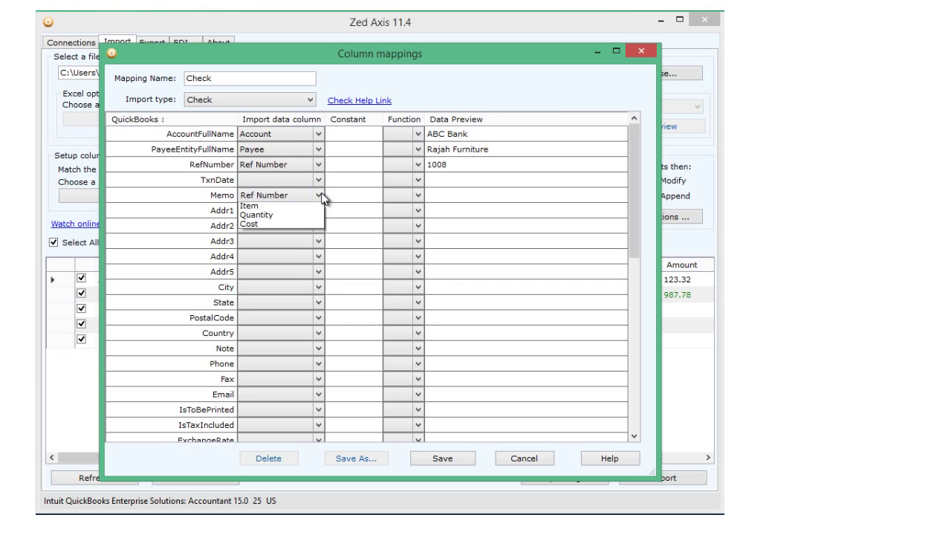
left_click(283, 243)
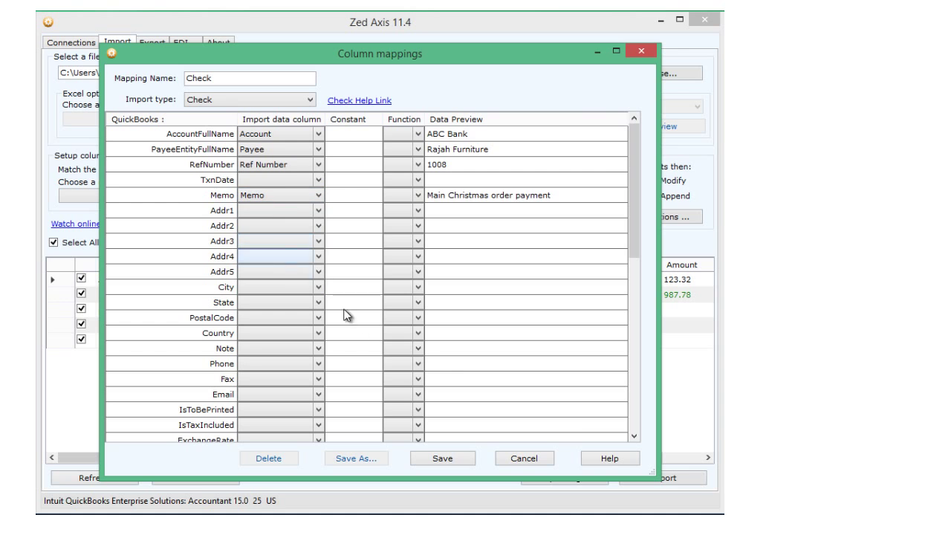
Map ExpenseAccountFullName to Accountnew and ExpenseAmount to Amount
left_click(633, 436)
left_click(633, 437)
left_click(633, 436)
left_click(634, 437)
left_click(634, 436)
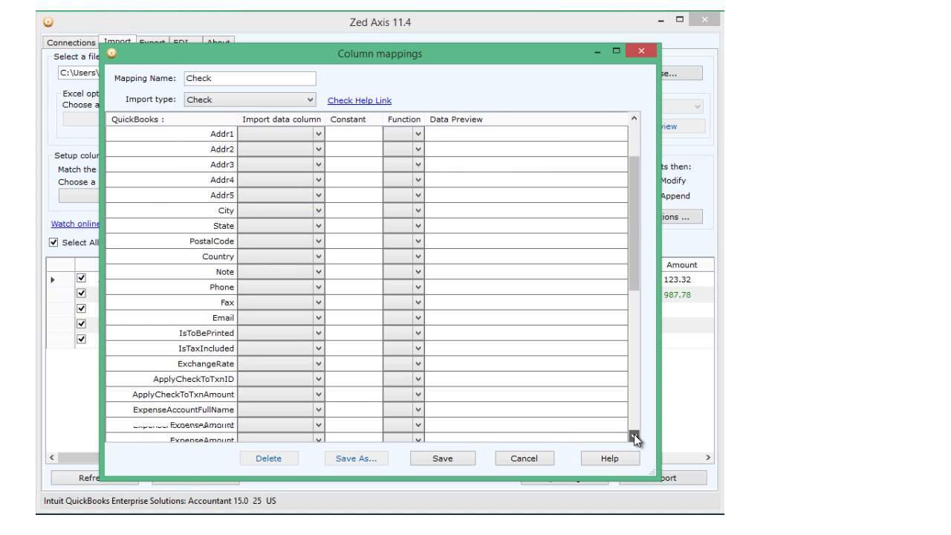
left_click(633, 437)
left_click(634, 436)
left_click(633, 436)
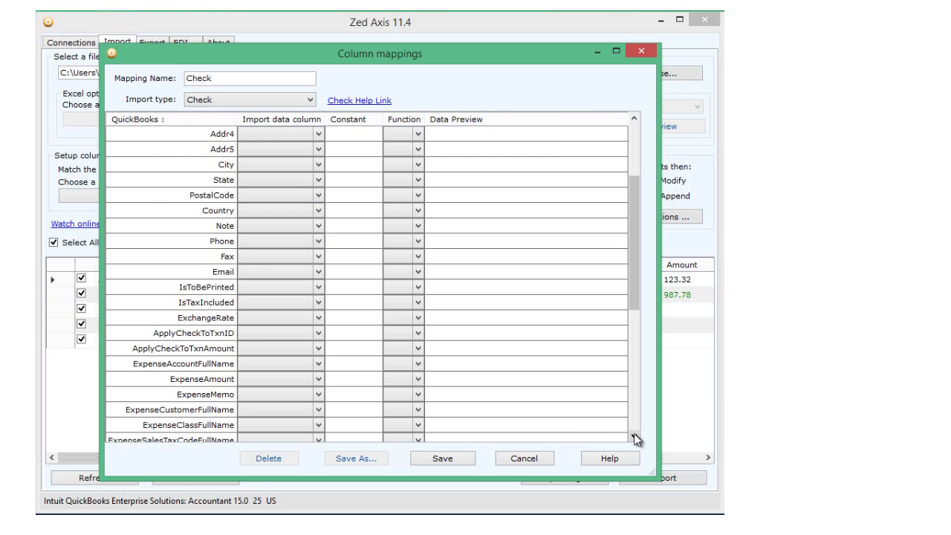
left_click(318, 363)
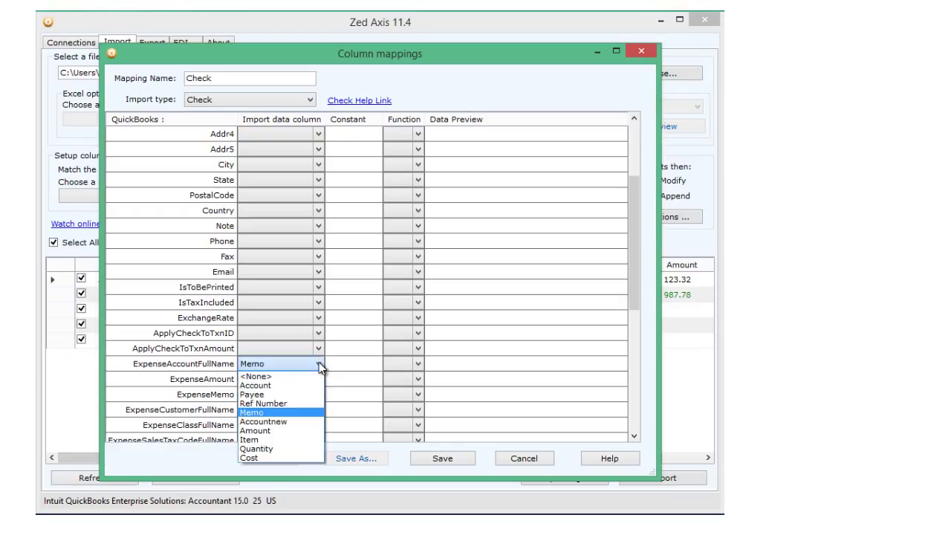
left_click(287, 421)
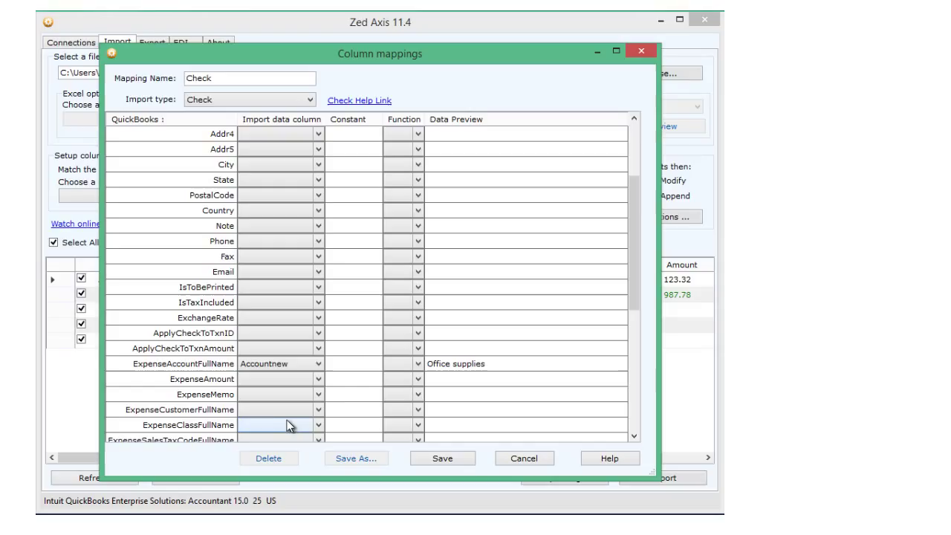
left_click(319, 380)
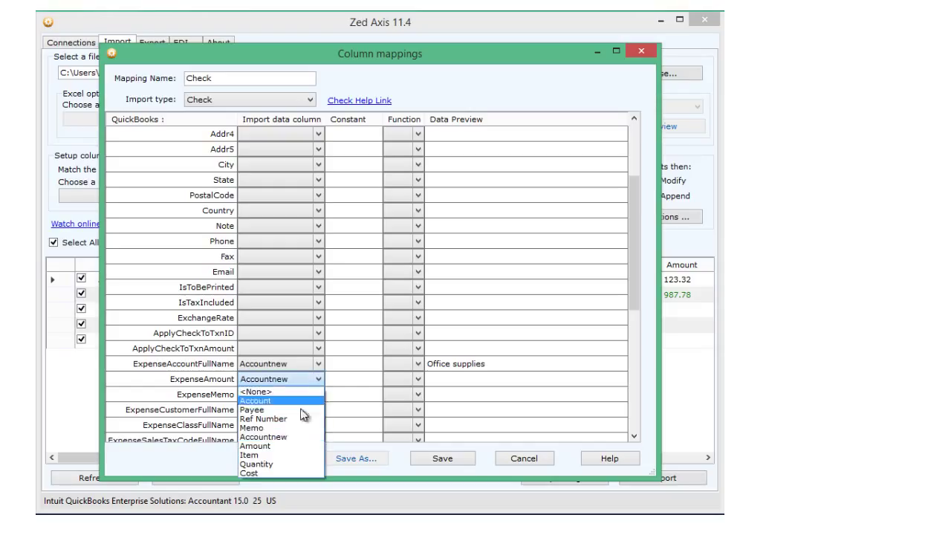
left_click(288, 445)
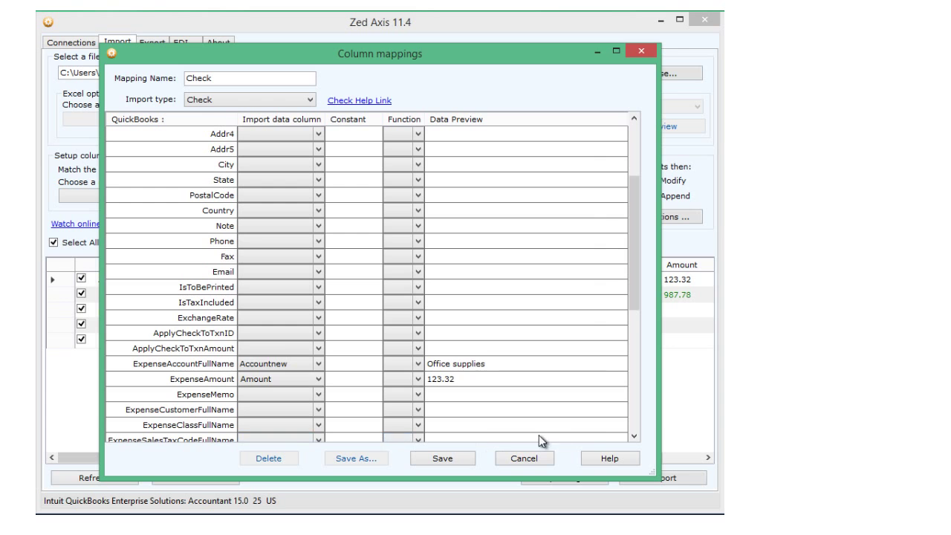
Map ItemFullName to Item, Quantity to Quantity, and Cost to Cost
left_click(634, 437)
left_click(633, 437)
left_click(634, 437)
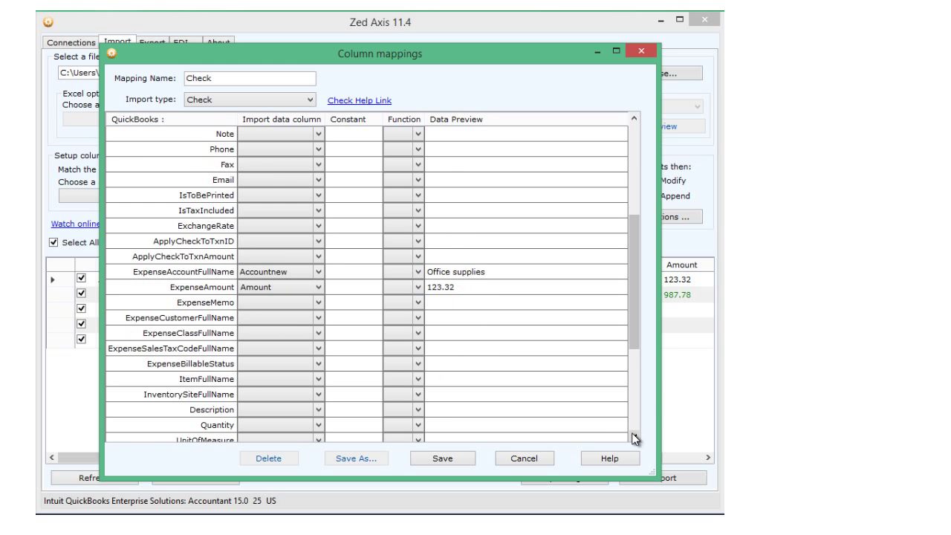
left_click(633, 437)
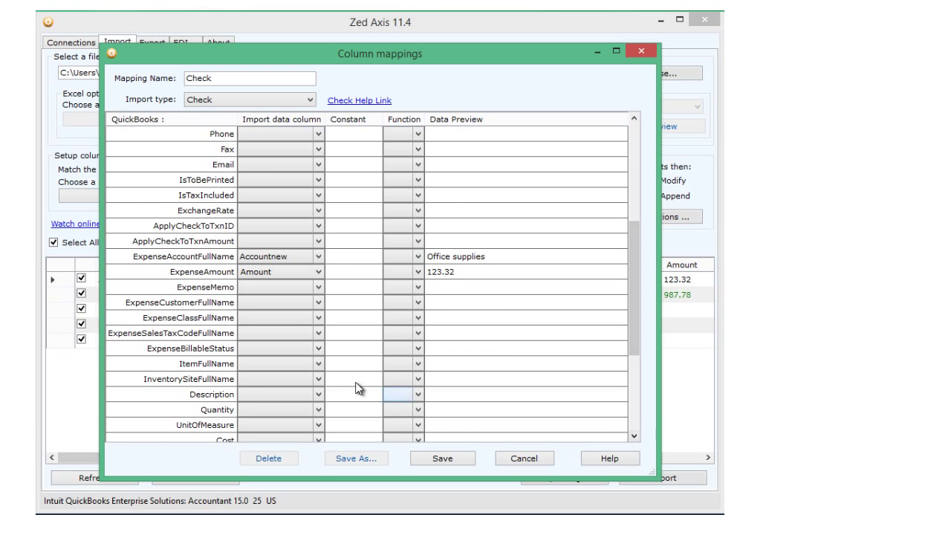
left_click(320, 366)
left_click(279, 438)
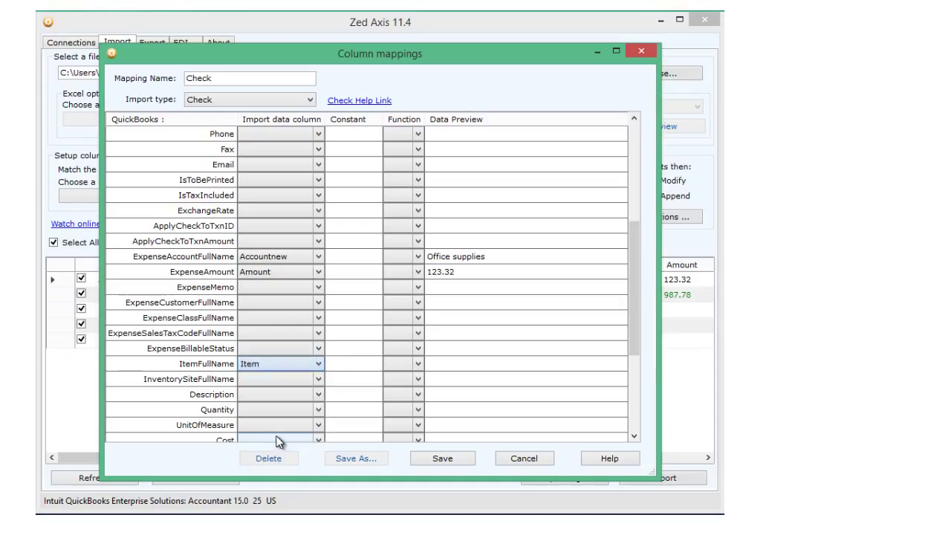
left_click(298, 411)
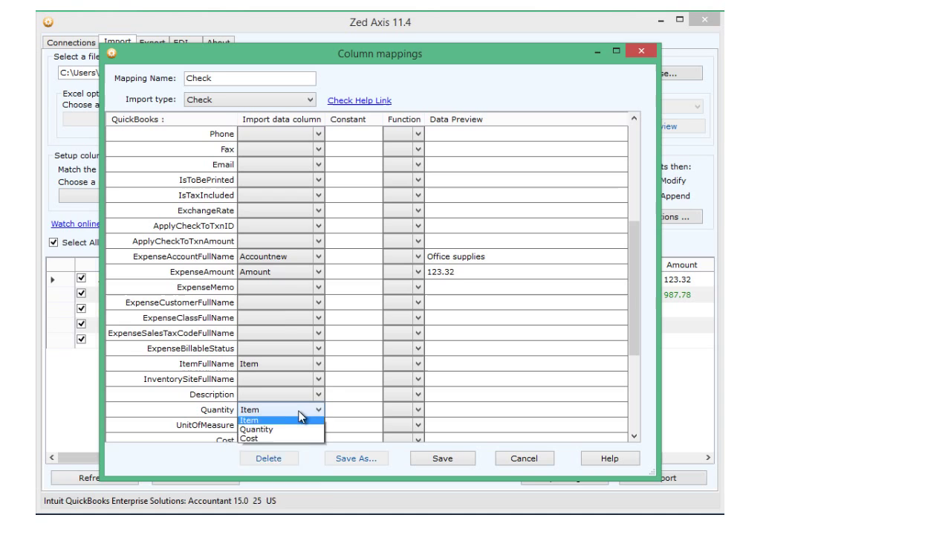
left_click(273, 496)
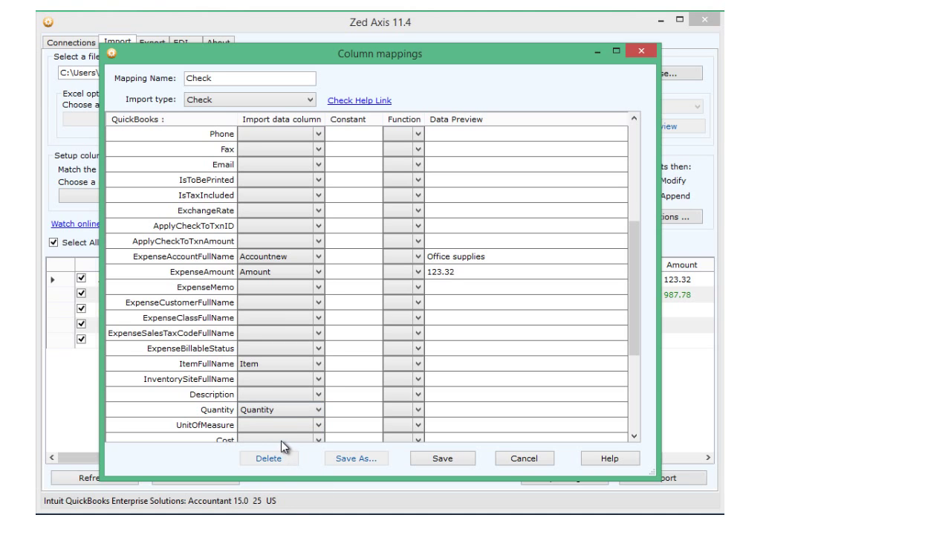
left_click(284, 436)
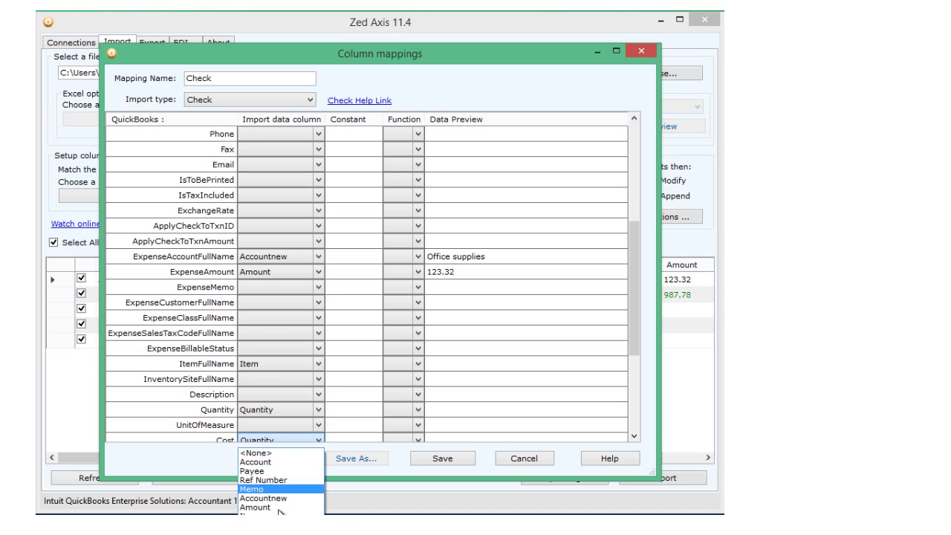
left_click(280, 532)
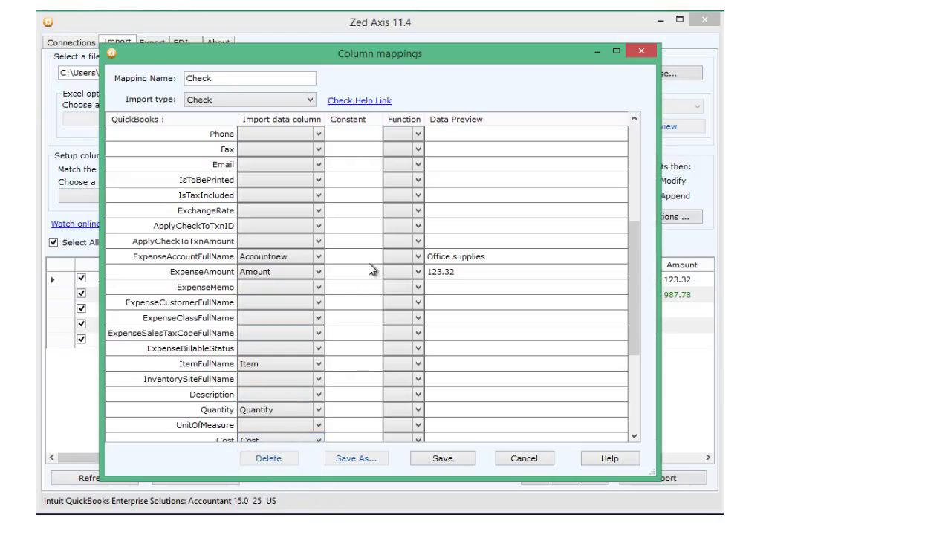
Save the Check mapping and confirm the success message
left_click(441, 456)
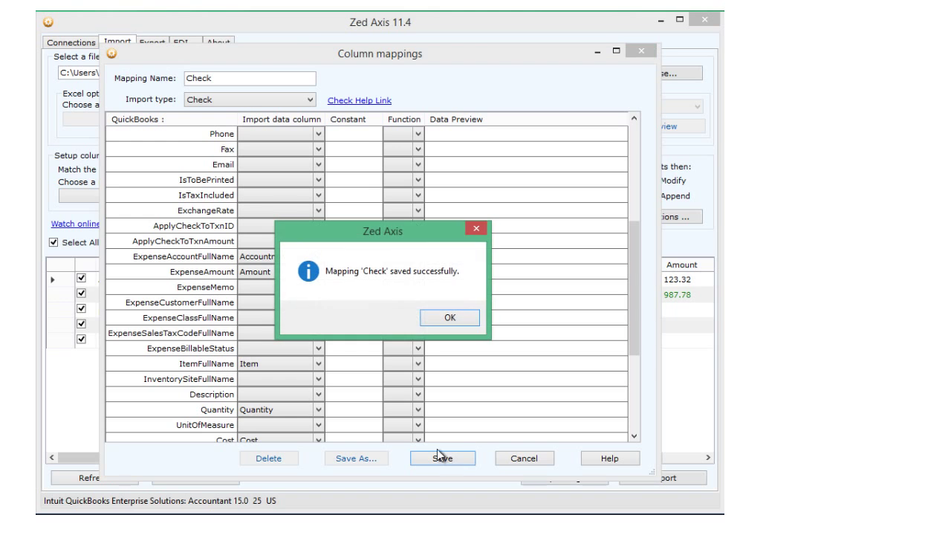
left_click(431, 321)
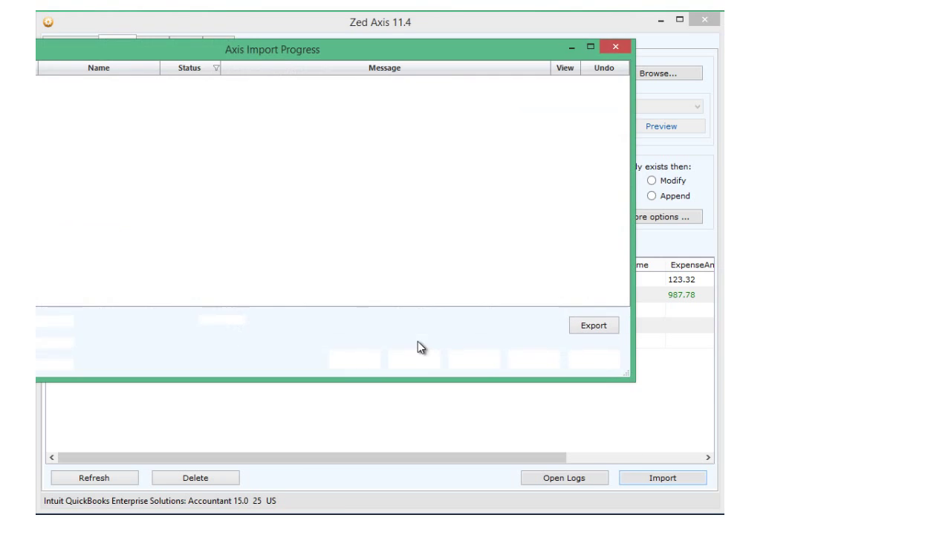
Import checks 1008 and 1009 without errors, then view check 1008 in QuickBooks
left_click_drag(275, 54, 405, 33)
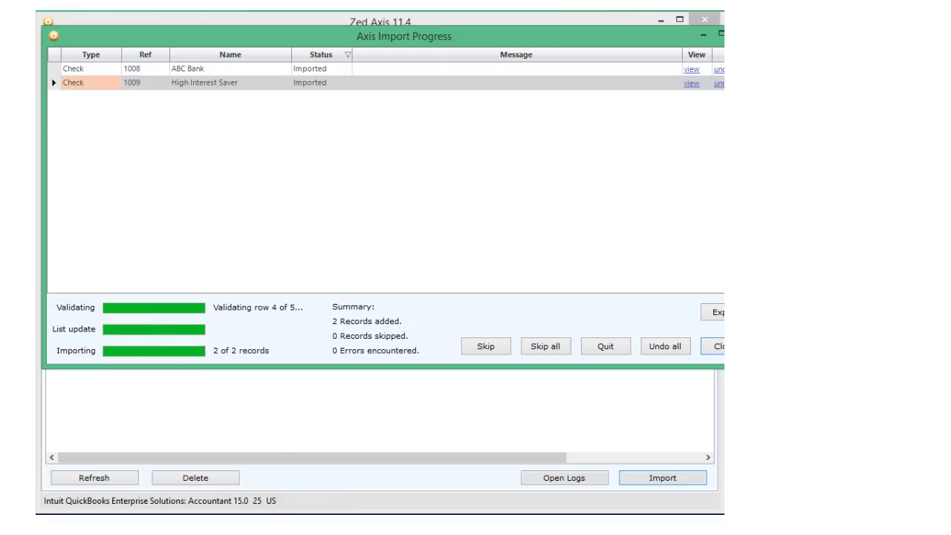
left_click_drag(547, 40, 516, 42)
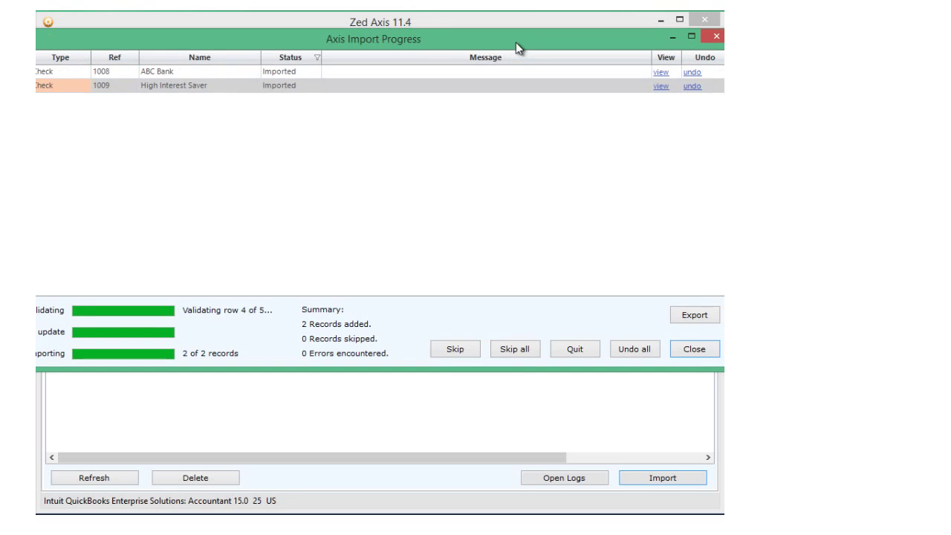
left_click(657, 74)
Open imported check 1008 to Rajah Furniture in QuickBooks Write Checks
left_click(658, 72)
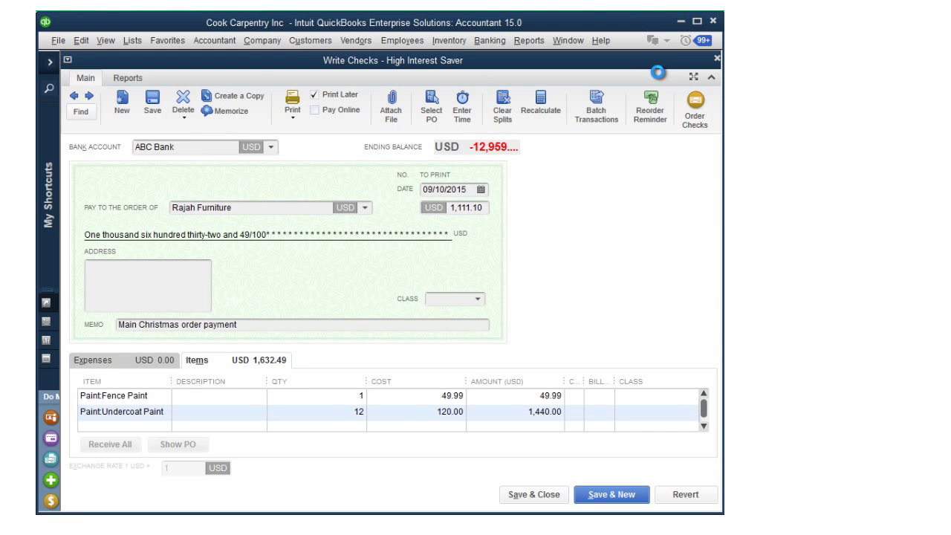